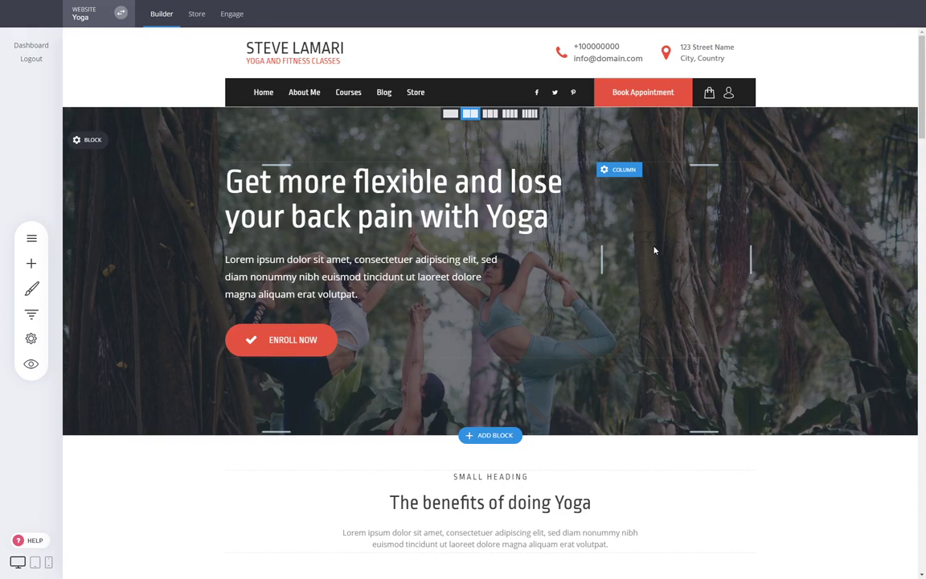
Step: Look over the yoga home page's hero, benefits and image-with-text sections
scroll(655, 251, down, 6)
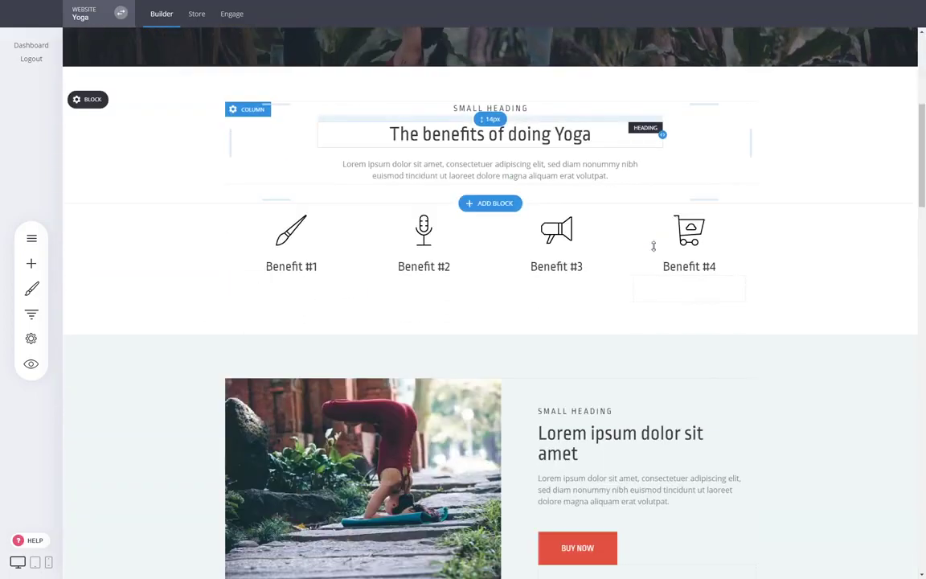
scroll(730, 256, up, 4)
scroll(732, 258, up, 3)
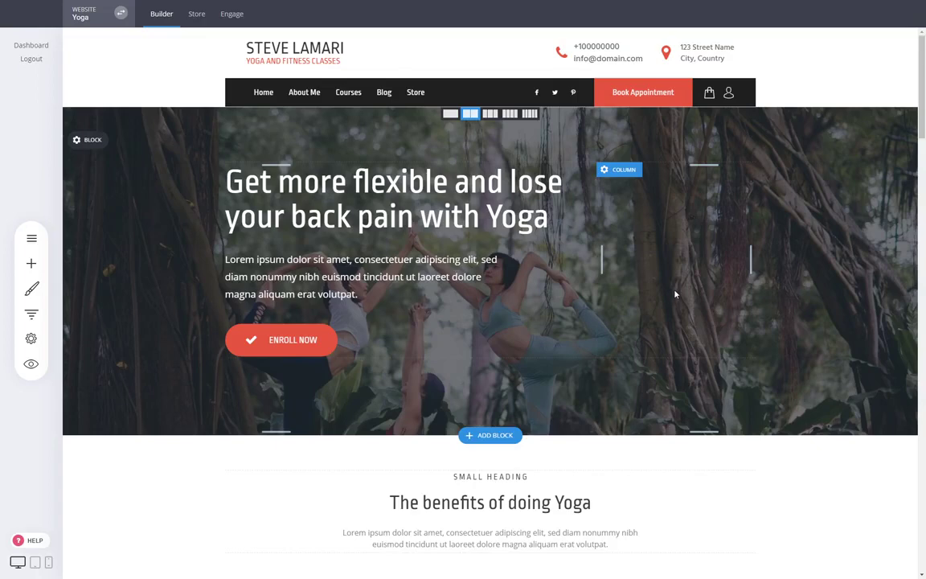
scroll(675, 294, down, 1)
scroll(651, 287, up, 1)
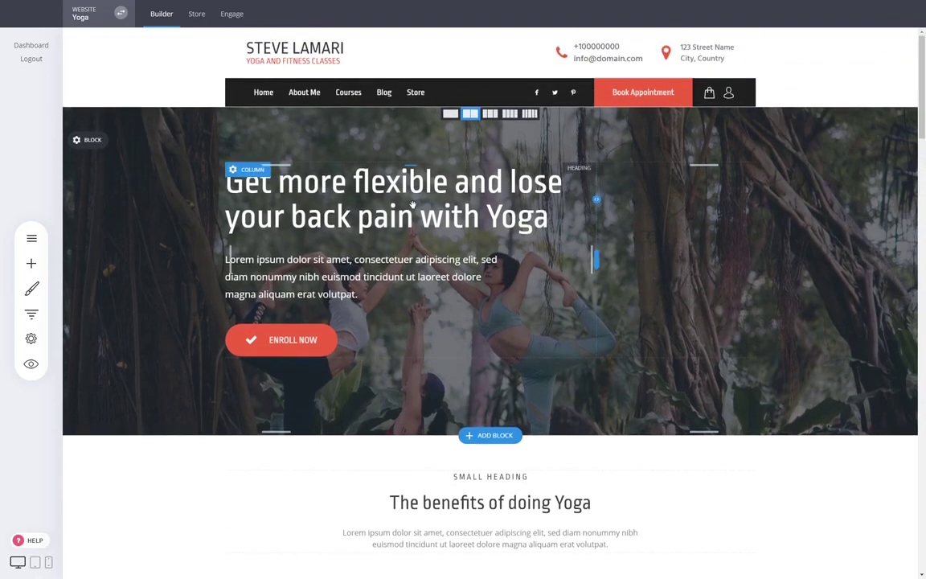
scroll(658, 234, down, 3)
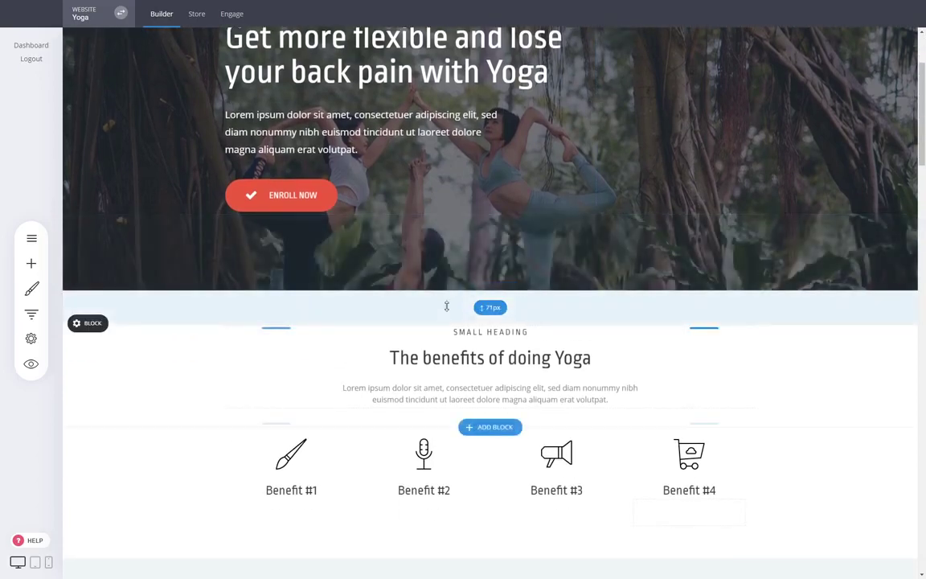
scroll(842, 306, down, 5)
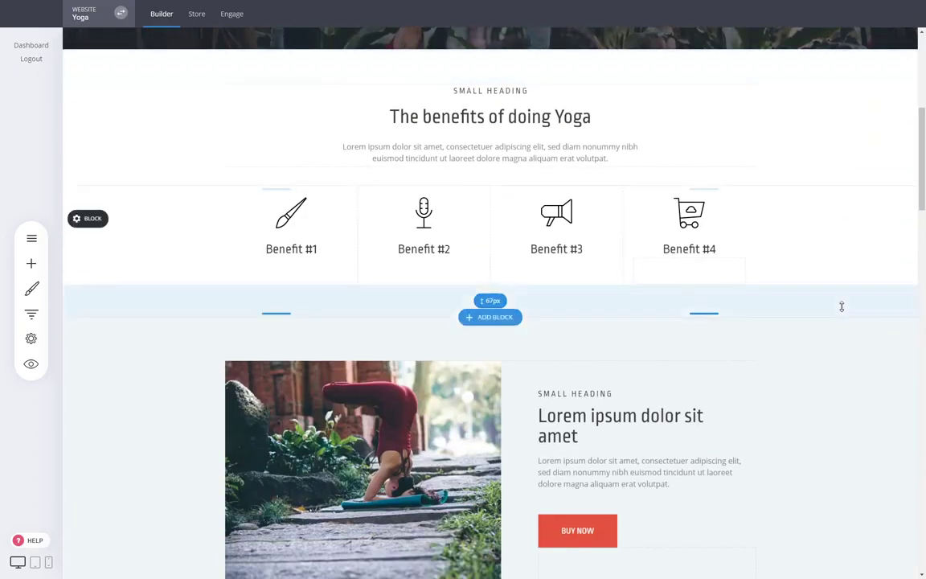
scroll(842, 307, down, 2)
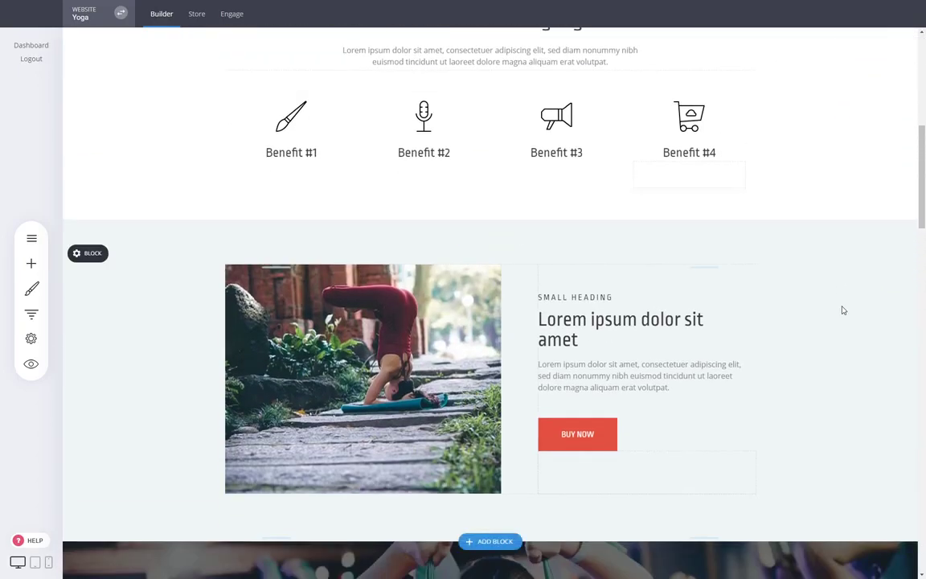
scroll(842, 311, up, 6)
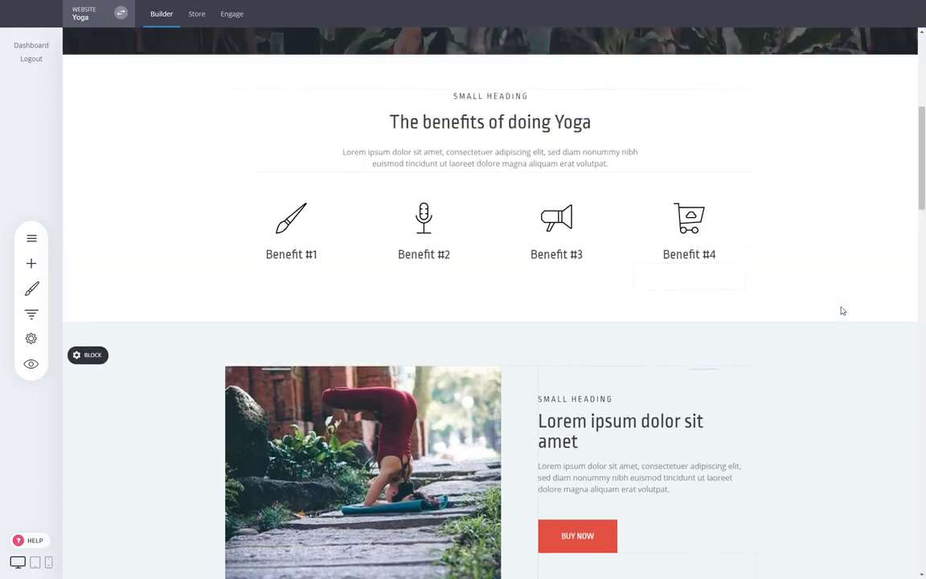
scroll(838, 312, up, 4)
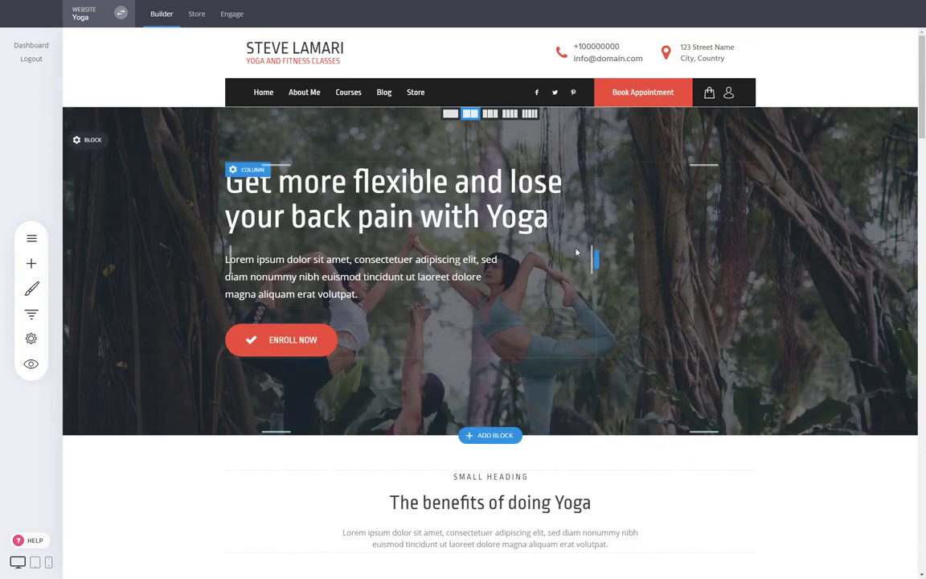
Step: Set the hero's ENROLL NOW button text to a 24px font size and make it bold
click(307, 351)
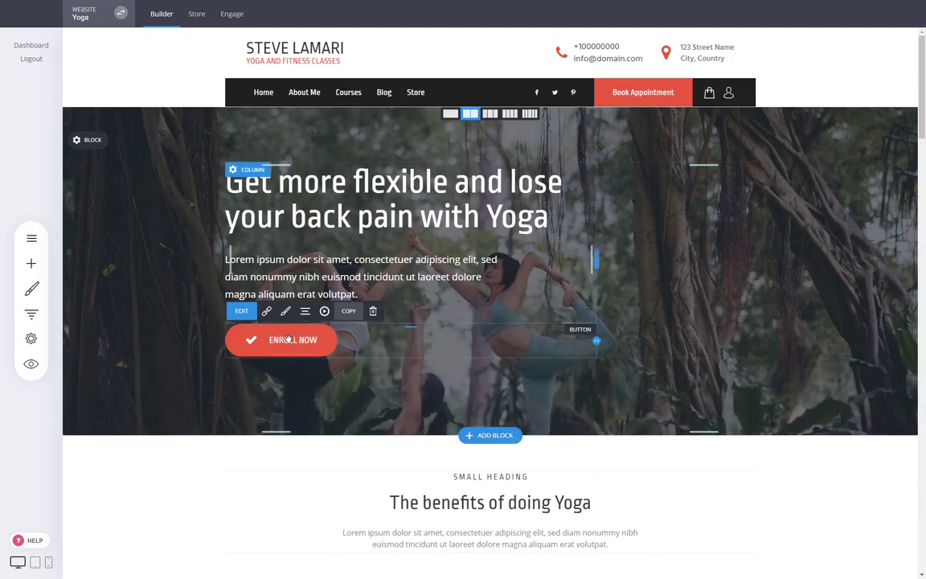
click(286, 311)
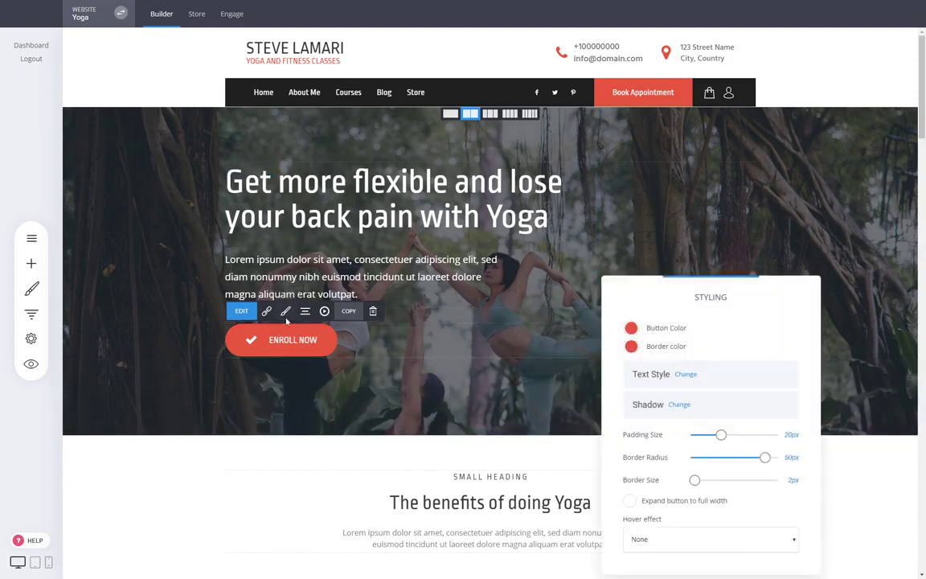
click(686, 374)
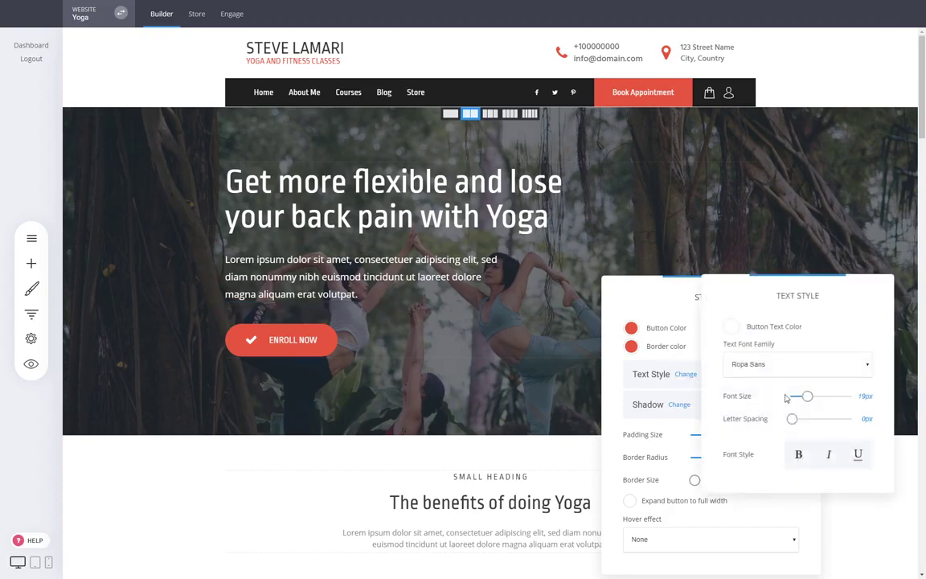
drag(807, 396, 813, 396)
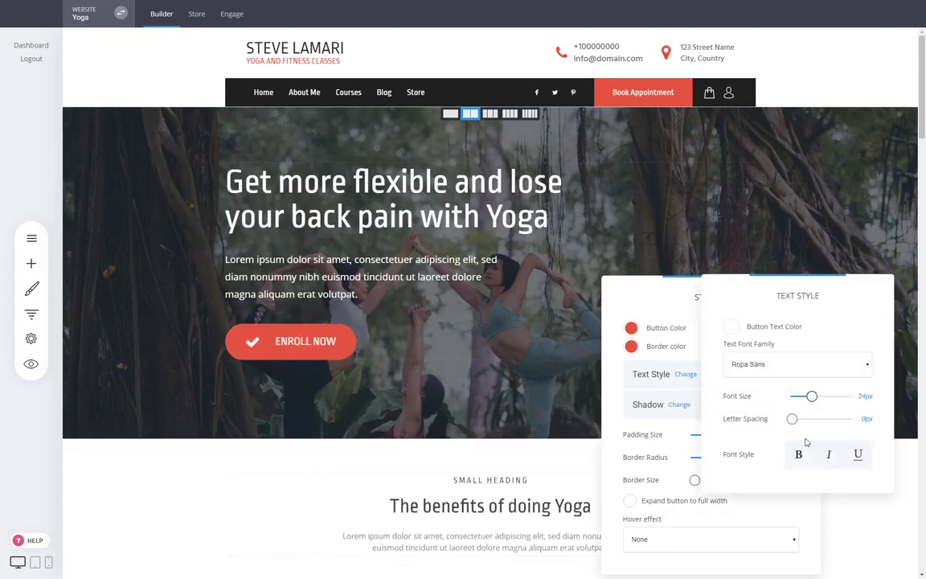
click(802, 458)
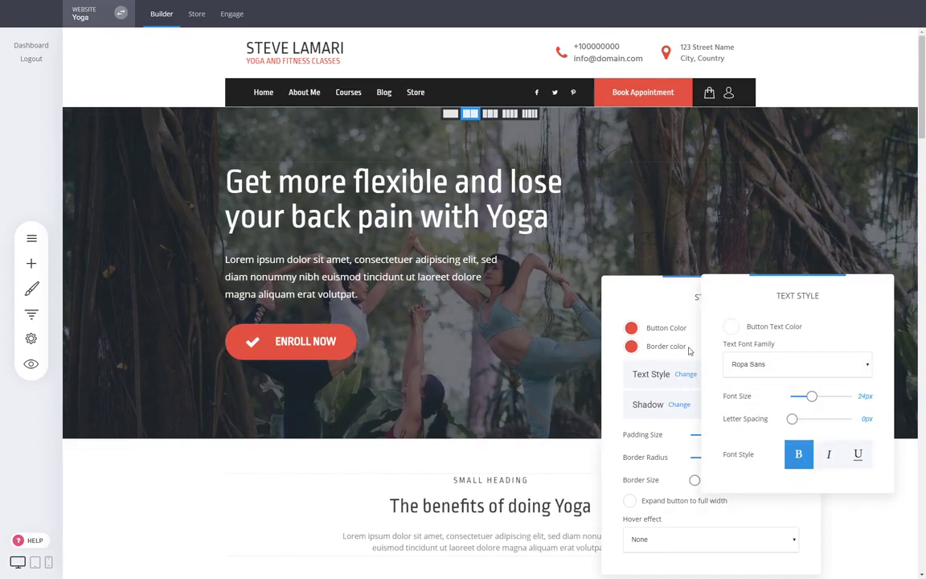
click(301, 347)
click(297, 346)
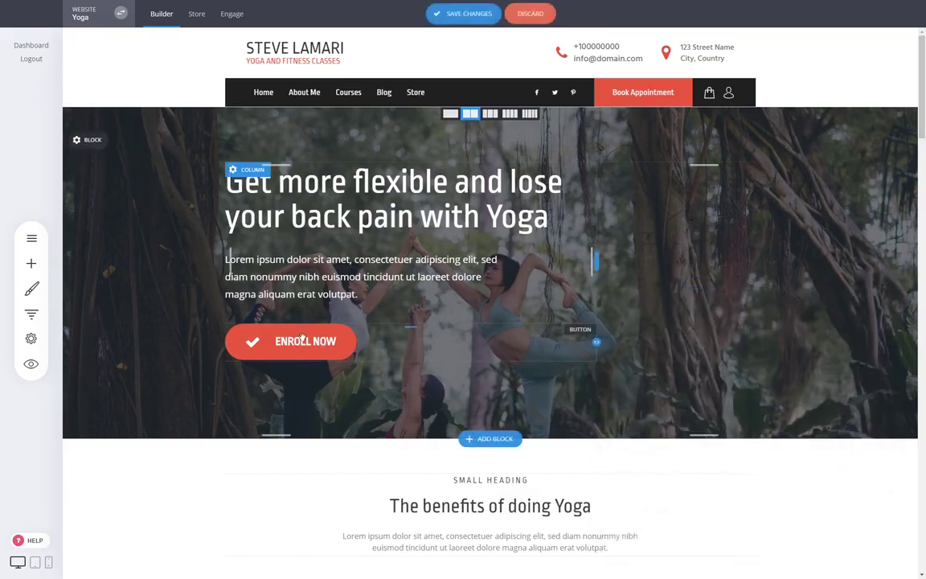
Step: Review the ENROLL NOW button's settings and the icons available for it
mouse_move(297, 338)
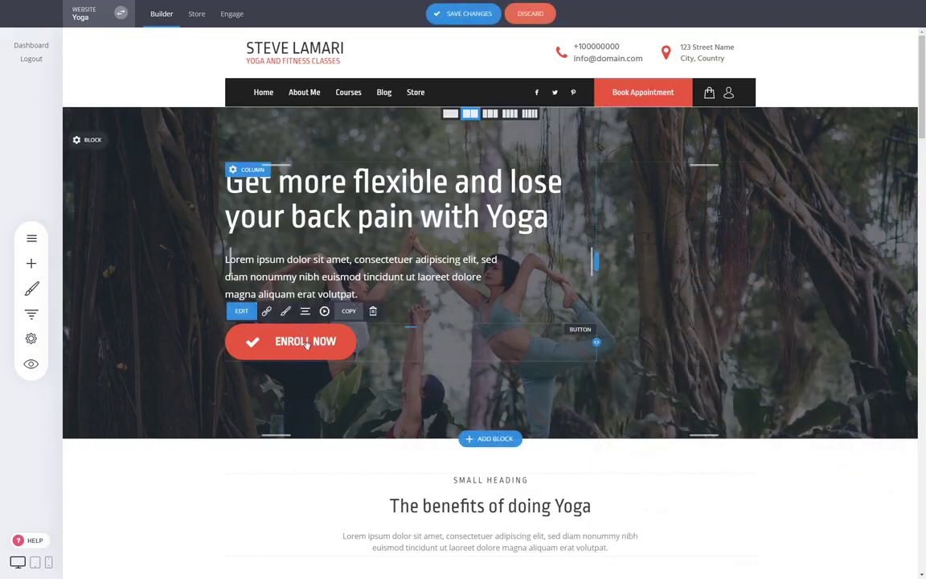
click(246, 312)
click(647, 420)
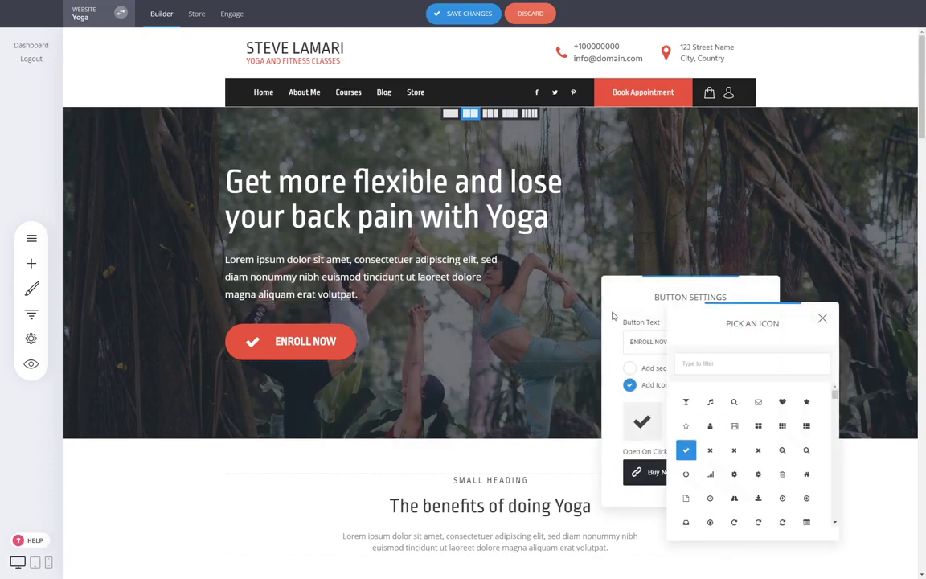
click(549, 298)
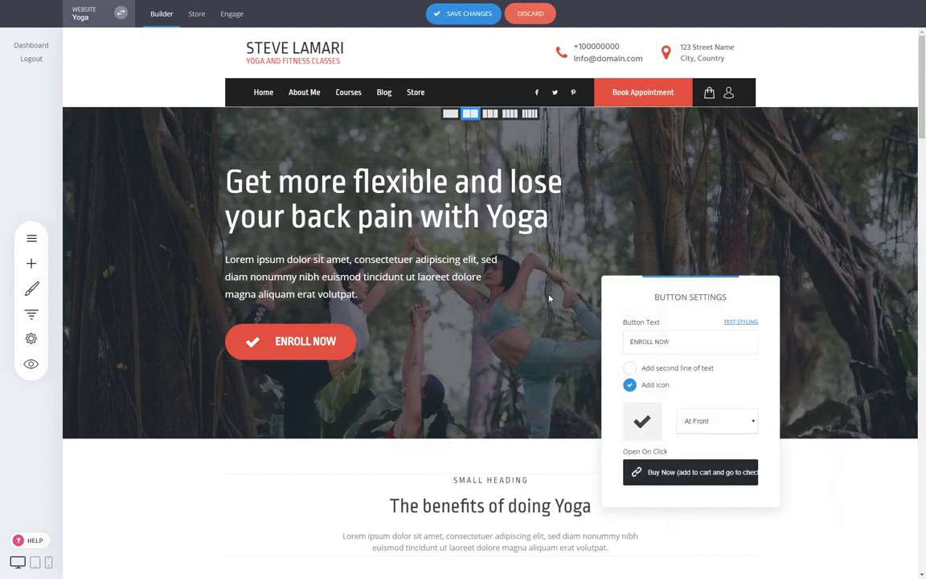
click(549, 298)
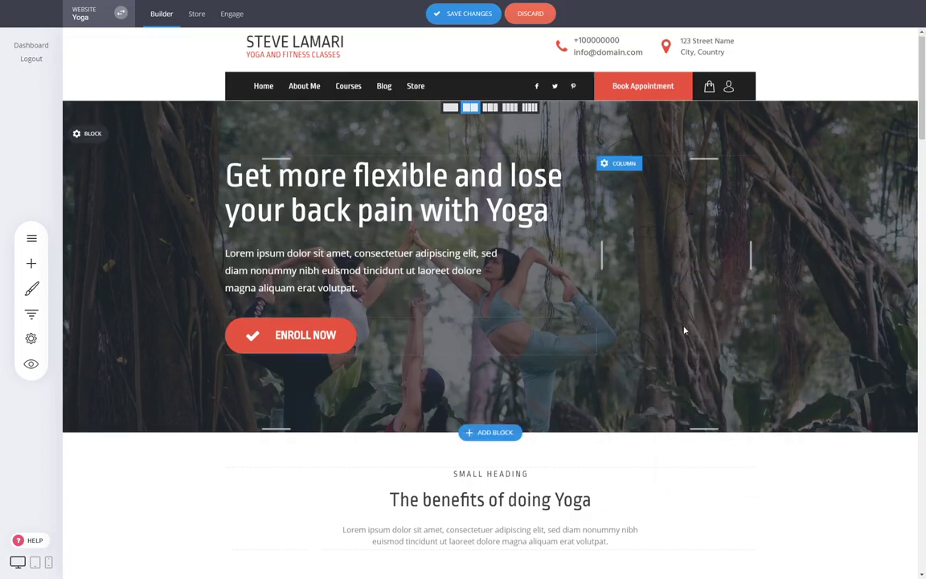
scroll(684, 328, down, 6)
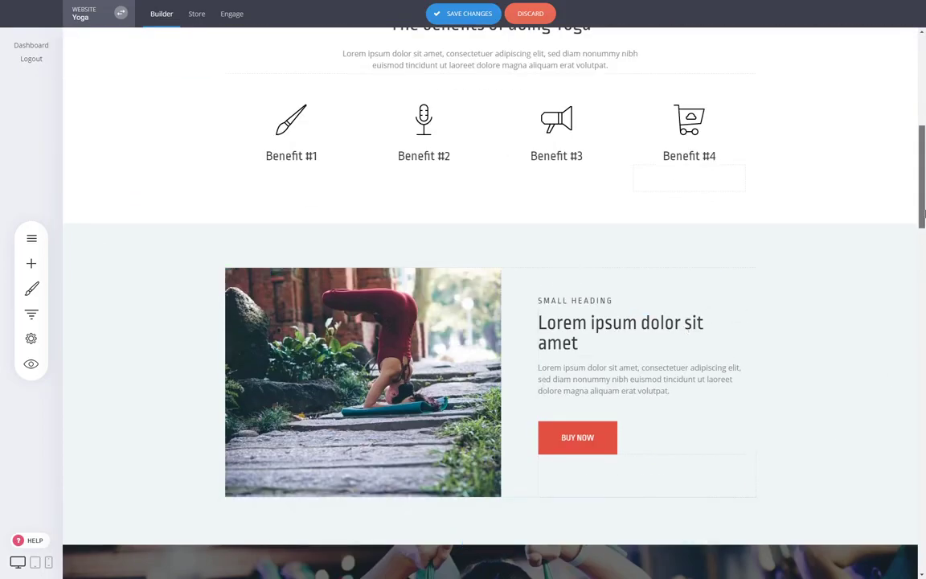
drag(923, 217, 924, 123)
scroll(817, 304, up, 1)
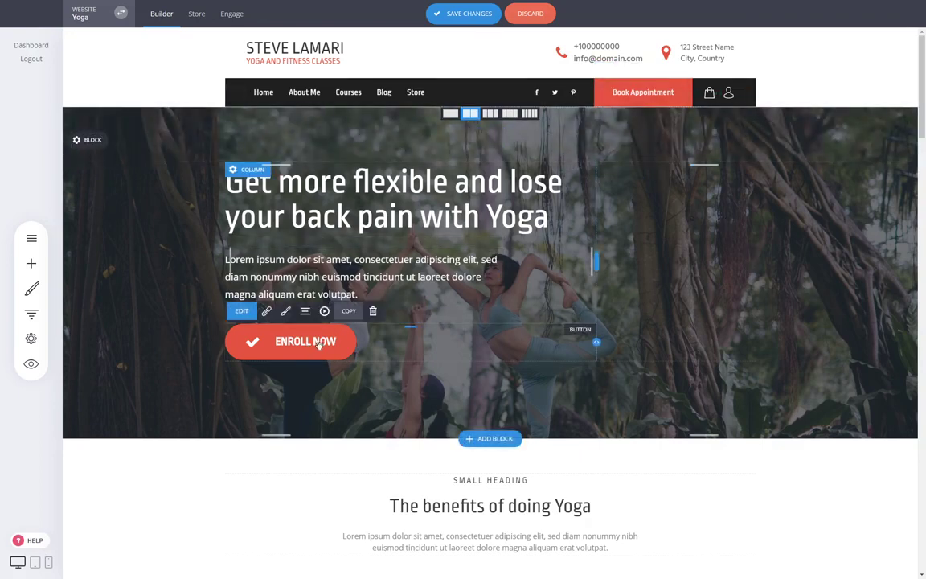
Step: Examine the ENROLL NOW button's link options, including the Phone link fields, and cancel the link selection
click(267, 311)
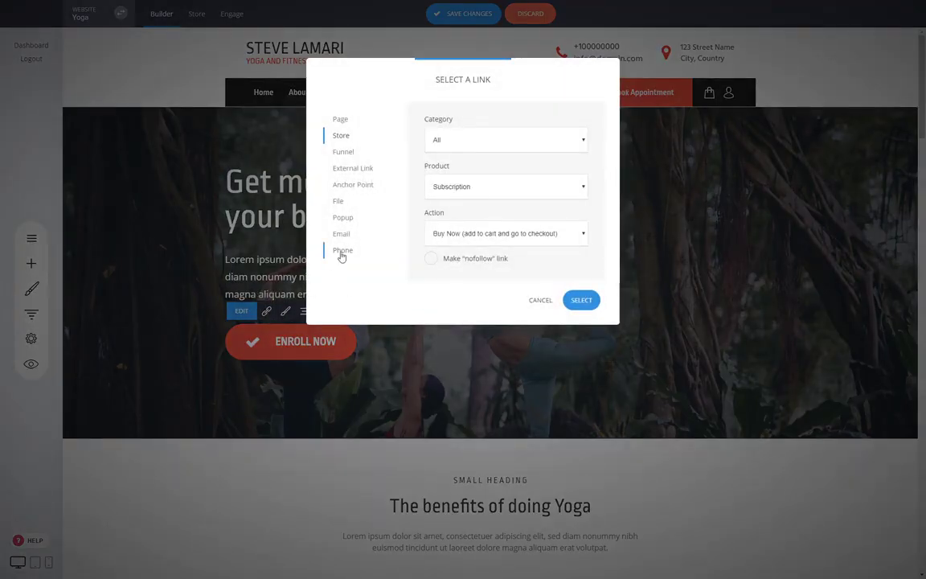
click(344, 253)
click(480, 178)
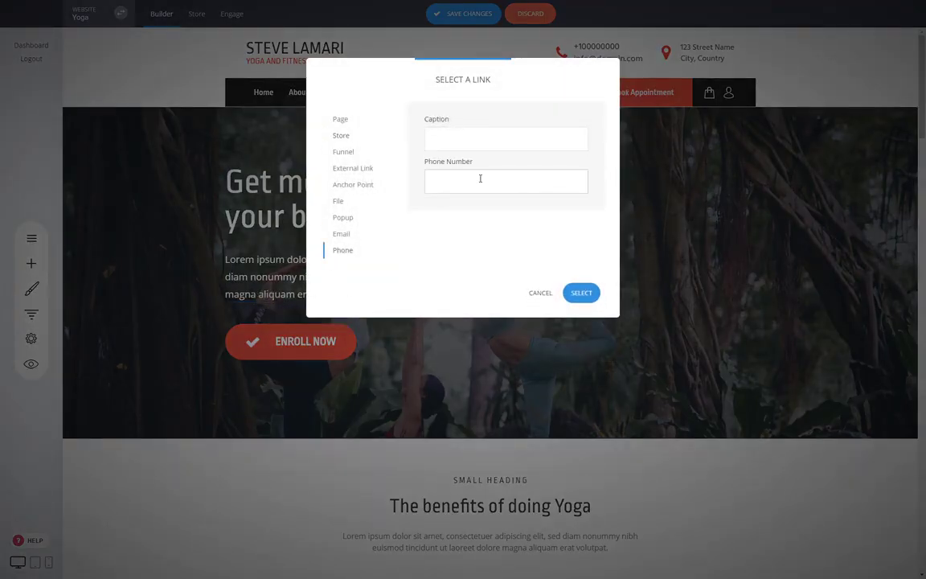
click(540, 294)
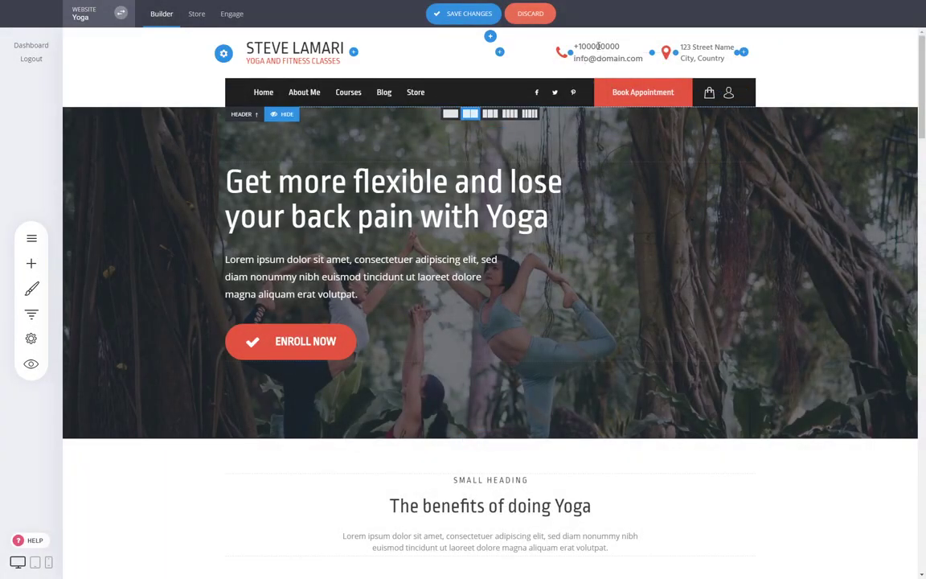
Step: Inspect the header's Book Appointment button settings and its link destination, cancelling the link selection
mouse_move(604, 76)
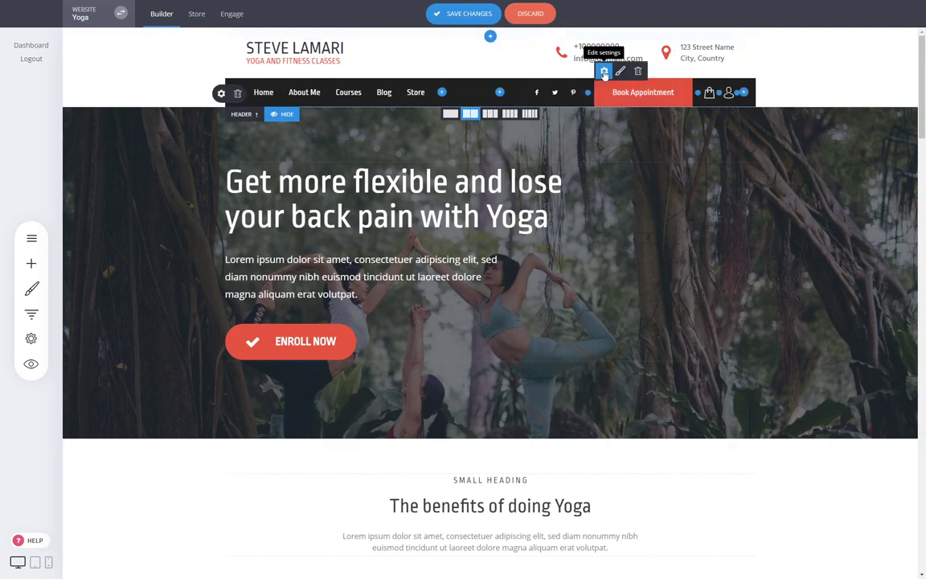
click(604, 71)
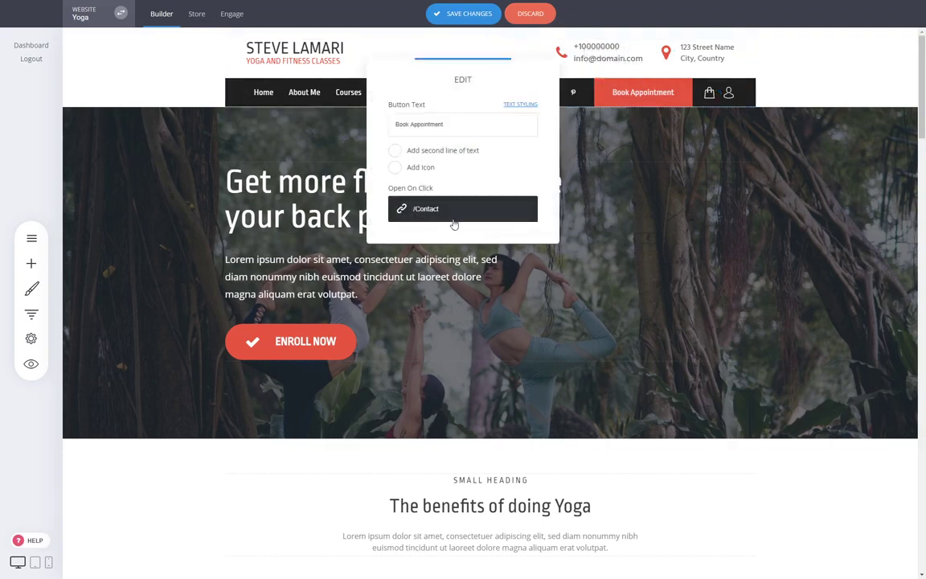
click(482, 216)
click(533, 303)
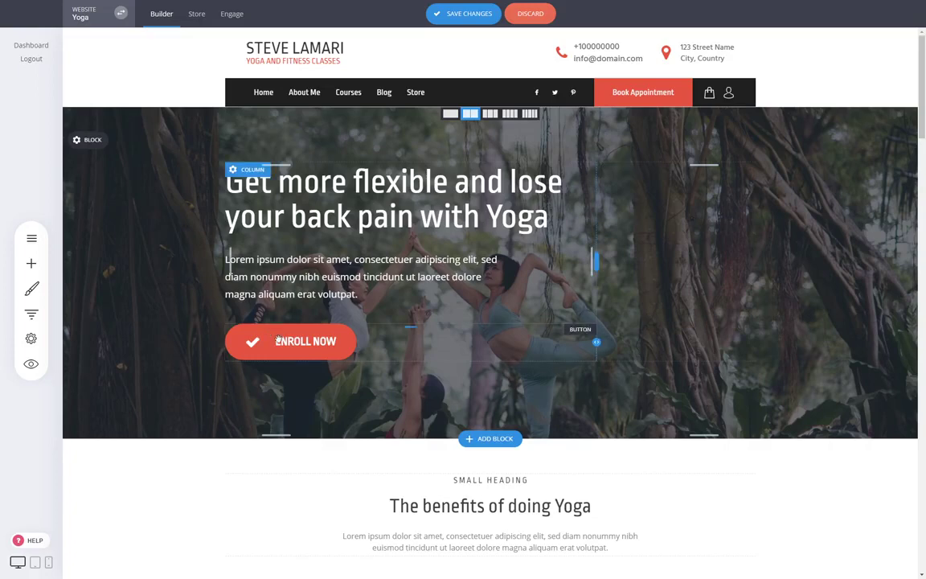
mouse_move(278, 341)
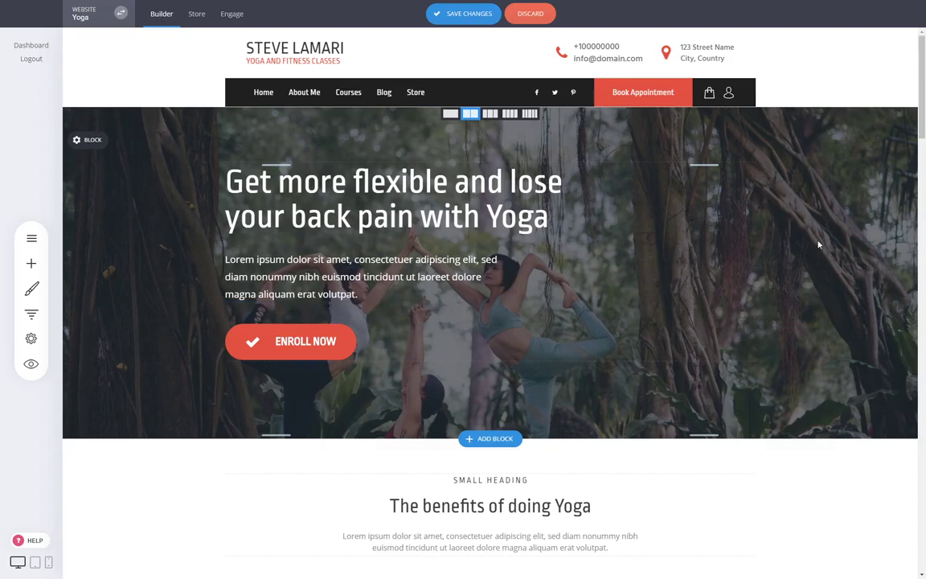
scroll(818, 245, down, 1)
scroll(819, 244, up, 2)
scroll(809, 304, down, 3)
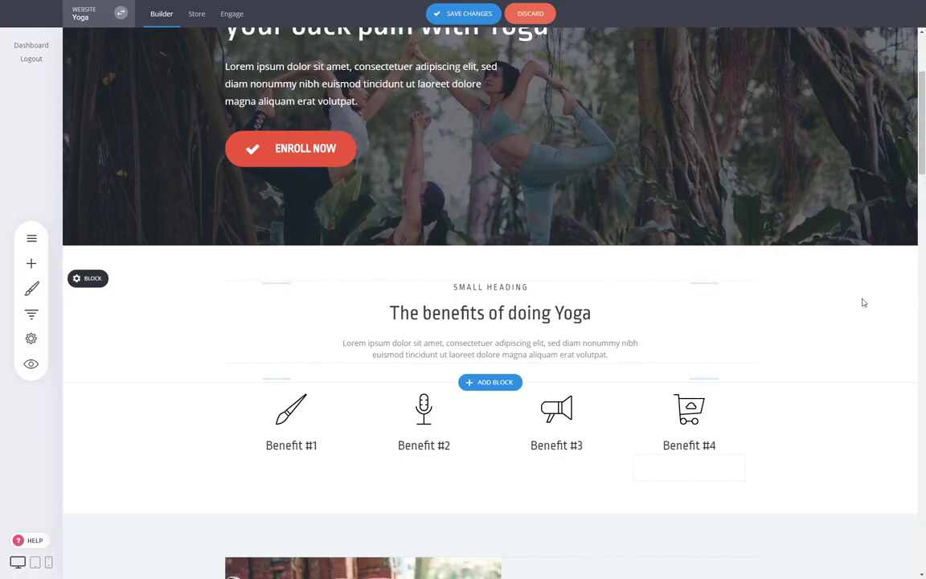
scroll(849, 278, down, 3)
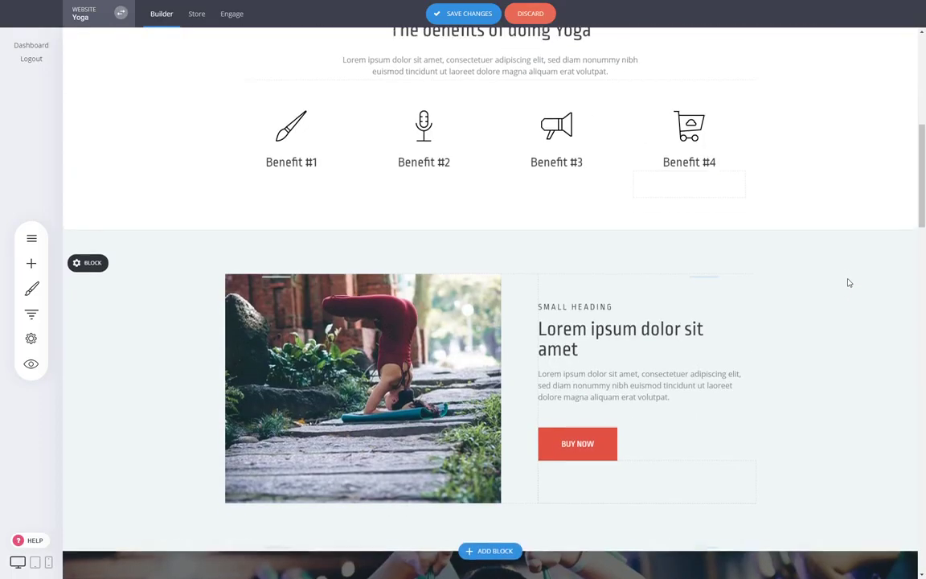
Step: Insert the "Do Things Differently" block from the Video category below the row of four benefits
scroll(848, 283, up, 3)
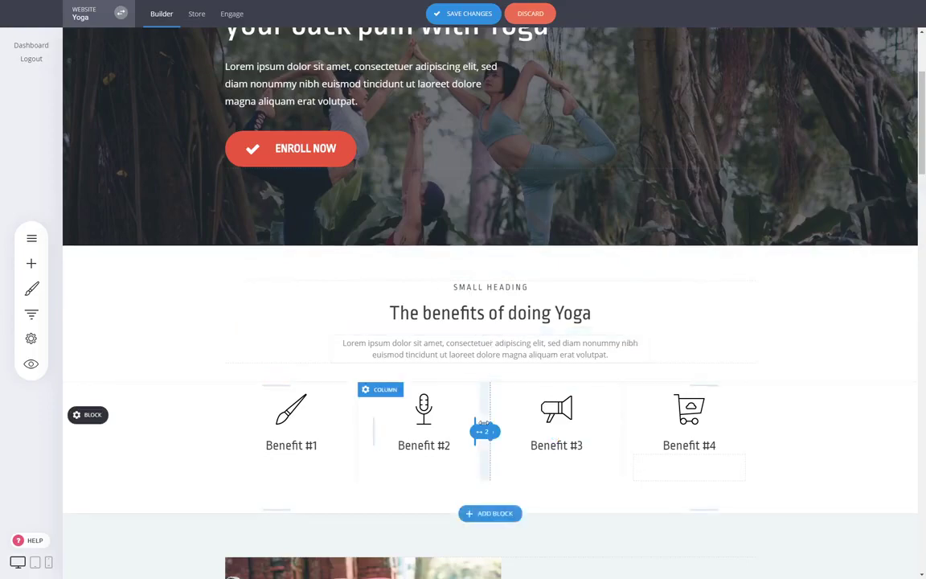
click(495, 514)
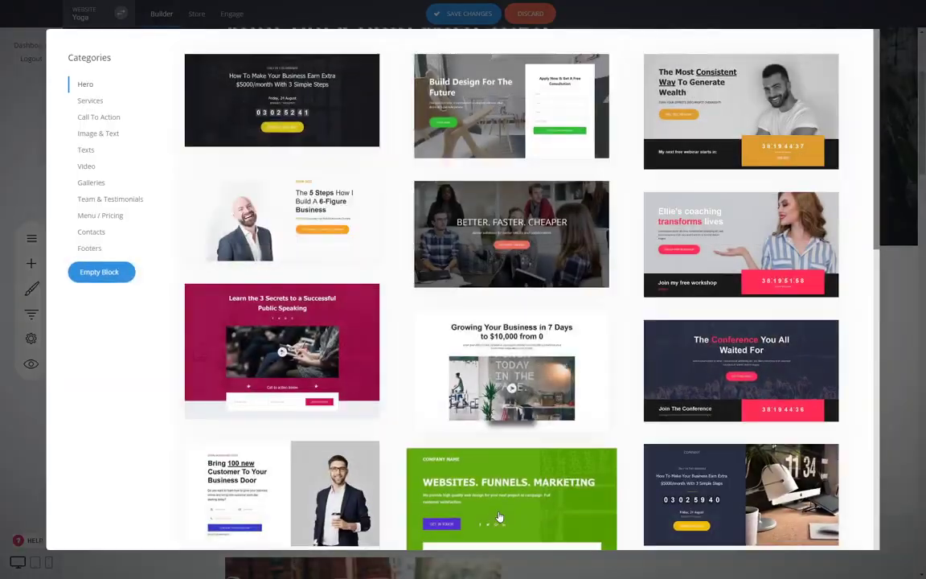
click(88, 168)
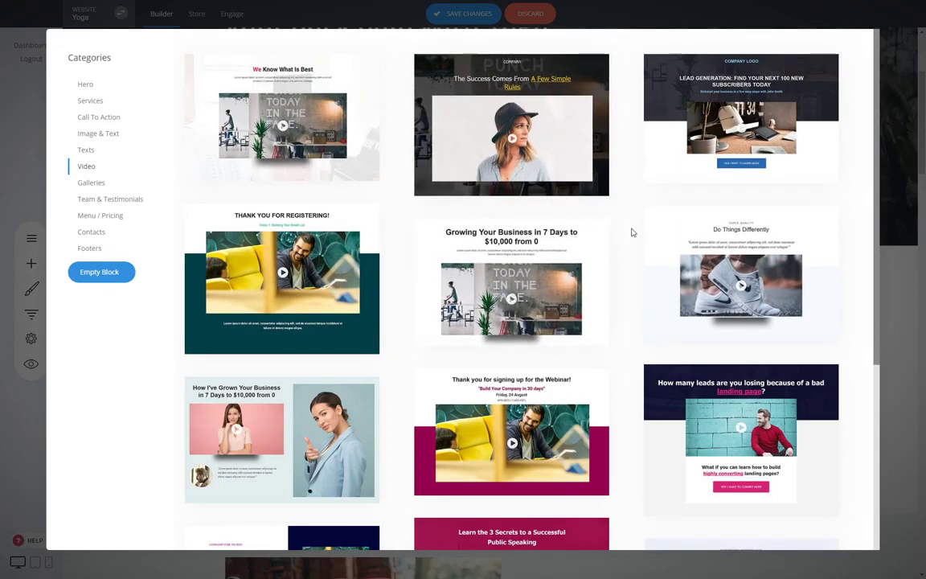
click(676, 250)
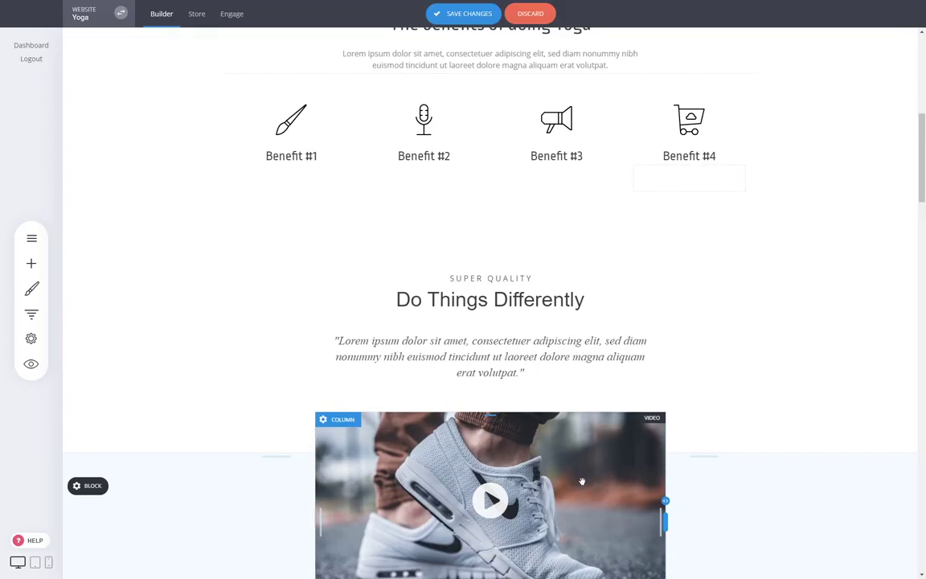
Step: Inspect the container settings of "The benefits of doing Yoga" heading block and discard the unsaved page changes
scroll(582, 481, up, 2)
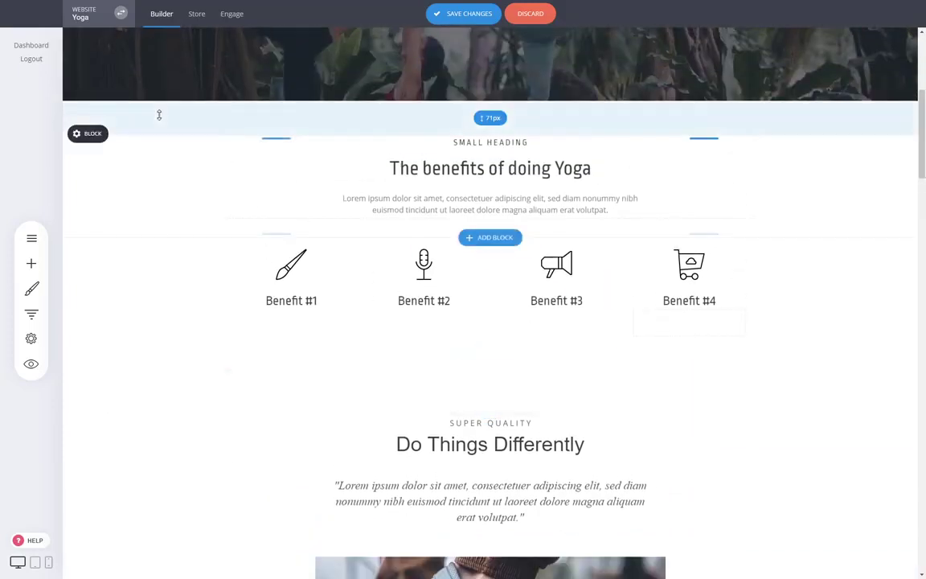
click(76, 134)
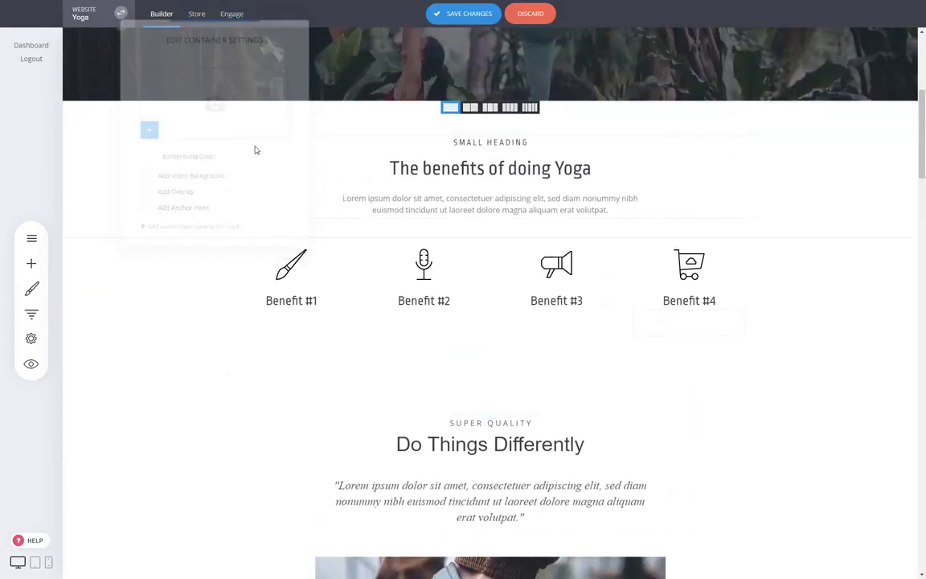
click(525, 21)
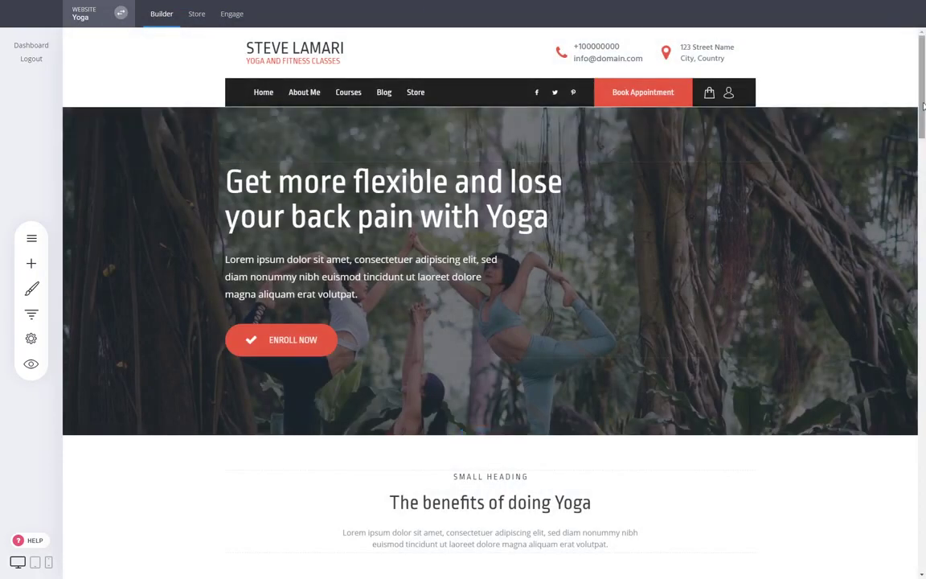
Step: Insert the pink three-person star-rating block from the Team & Testimonials category below the quote testimonial and above Latest Articles
drag(923, 104, 923, 181)
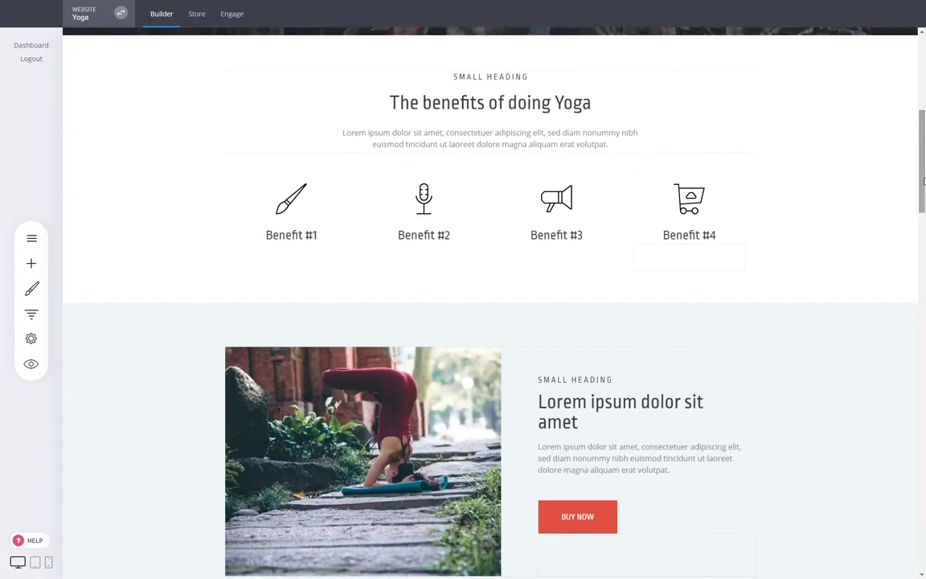
scroll(820, 225, down, 5)
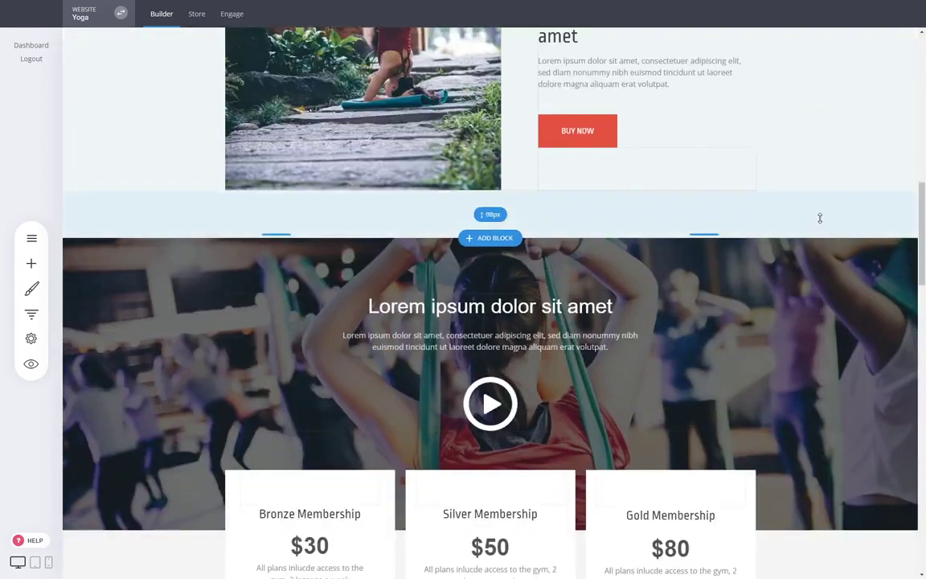
scroll(820, 217, down, 5)
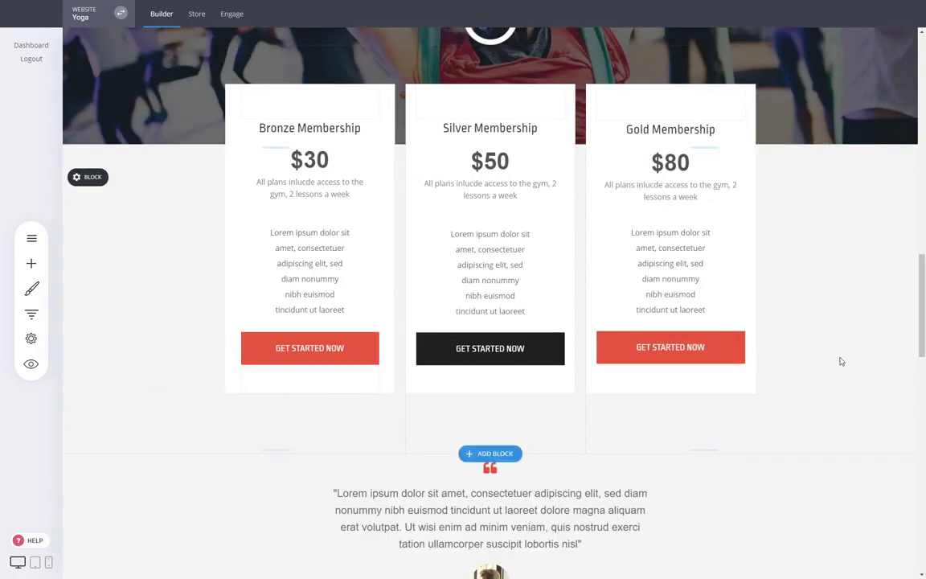
scroll(841, 354, down, 2)
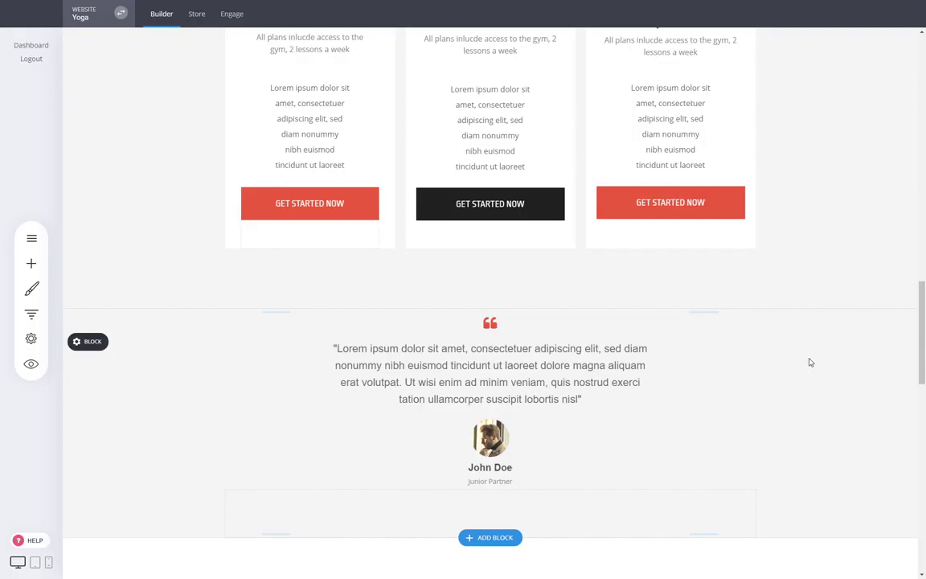
scroll(804, 354, down, 3)
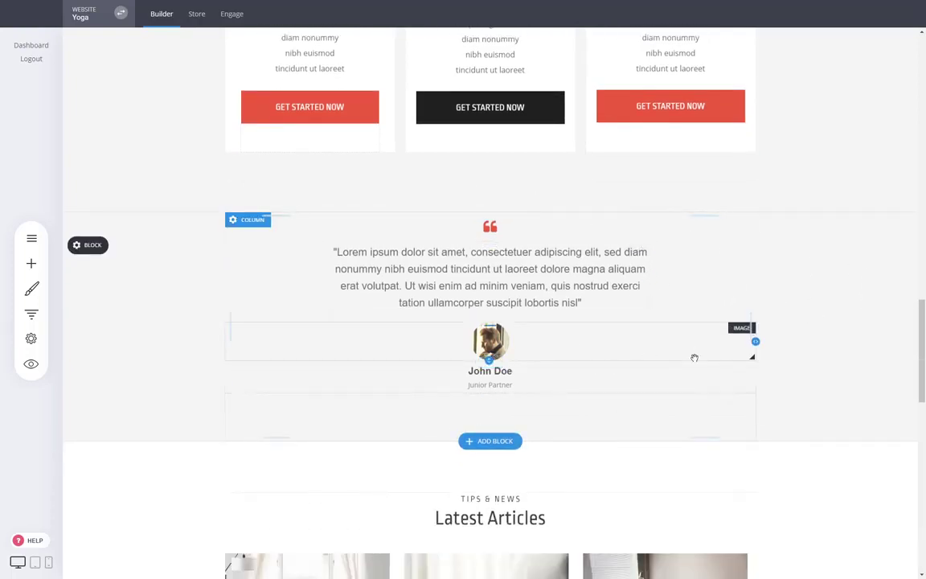
click(491, 441)
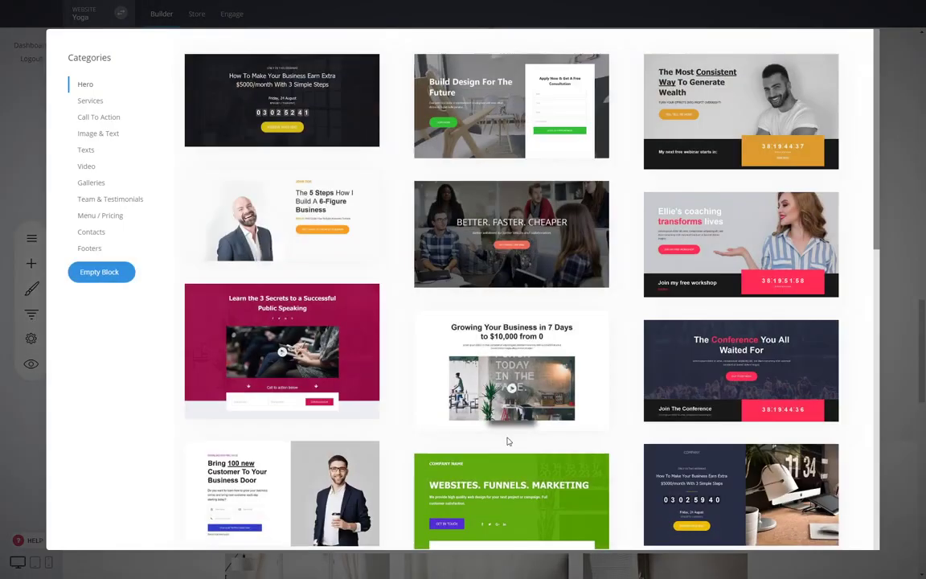
click(97, 201)
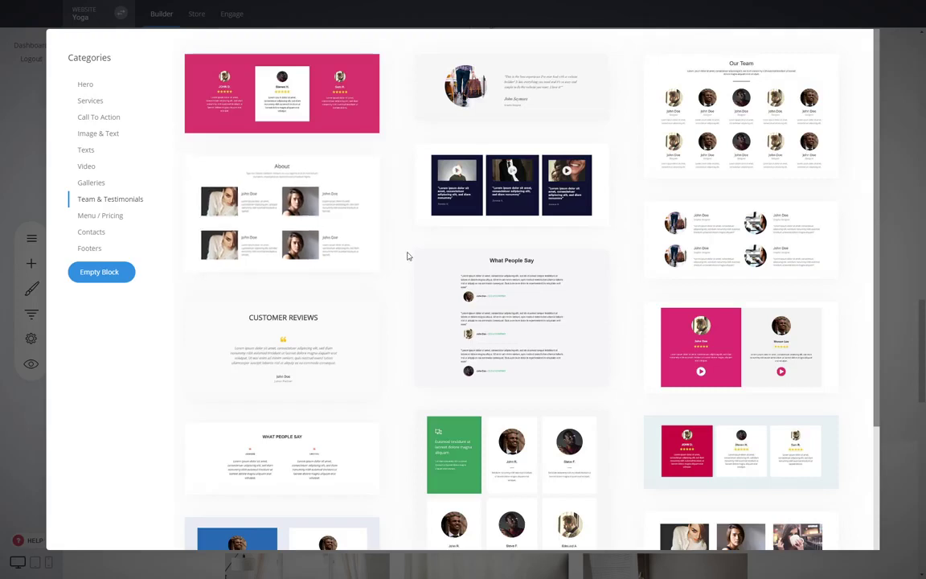
scroll(404, 249, down, 4)
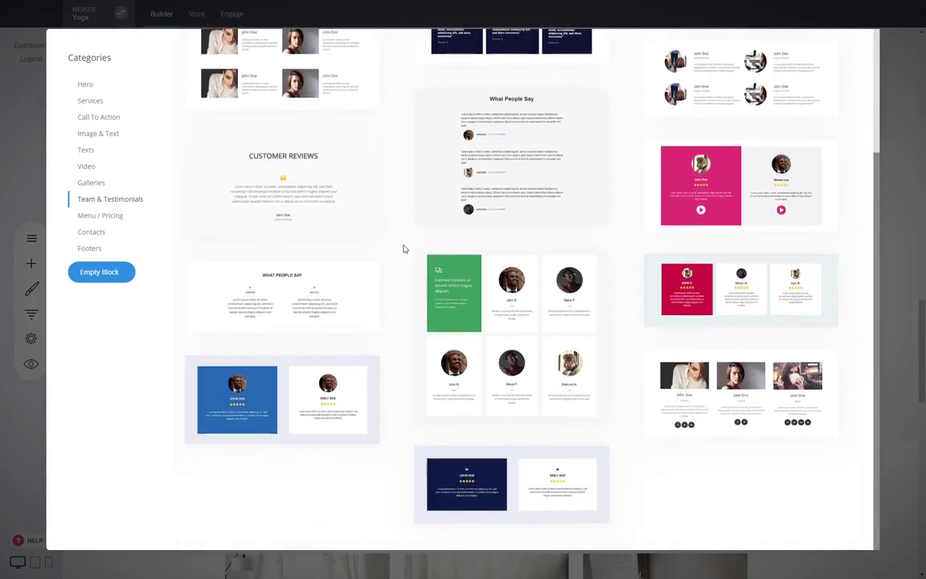
scroll(404, 249, up, 4)
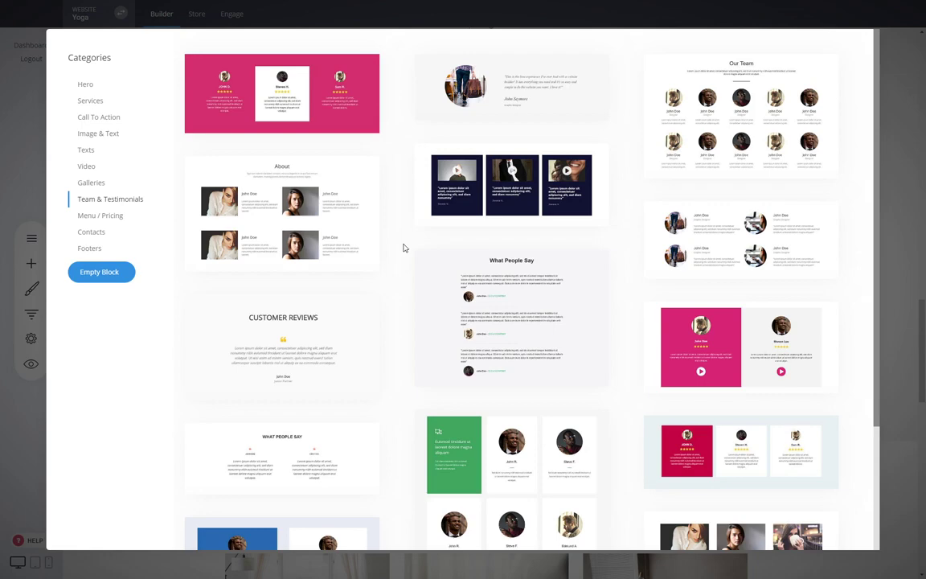
scroll(404, 248, down, 3)
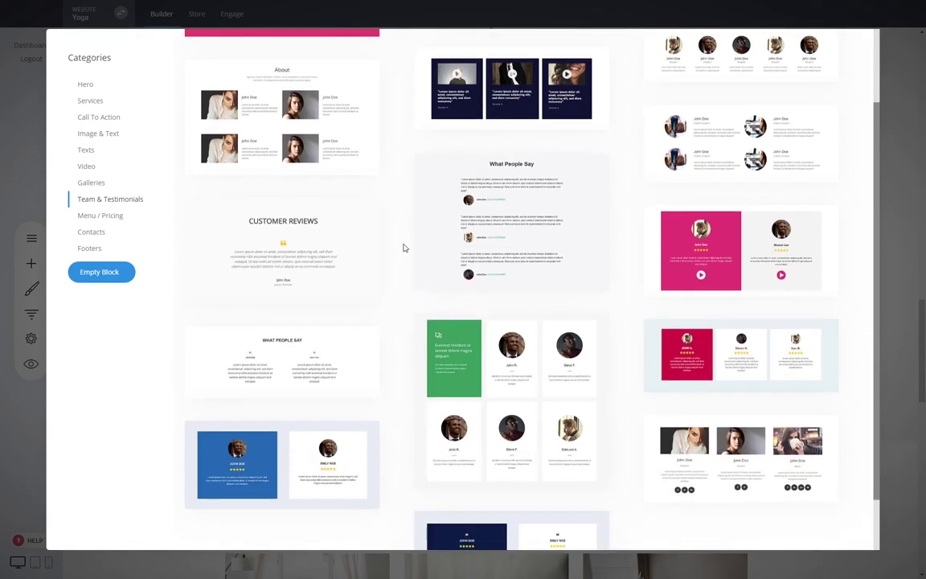
scroll(404, 246, up, 3)
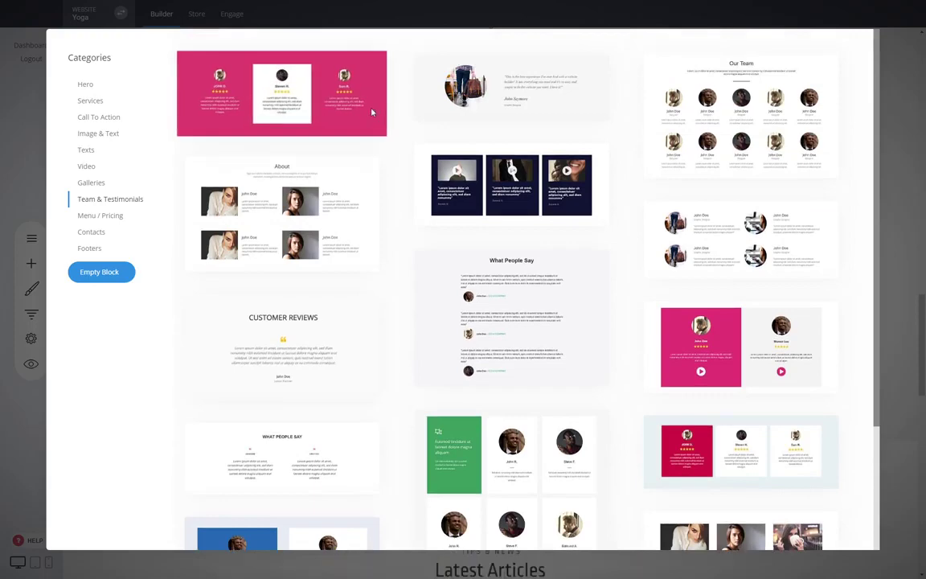
click(372, 113)
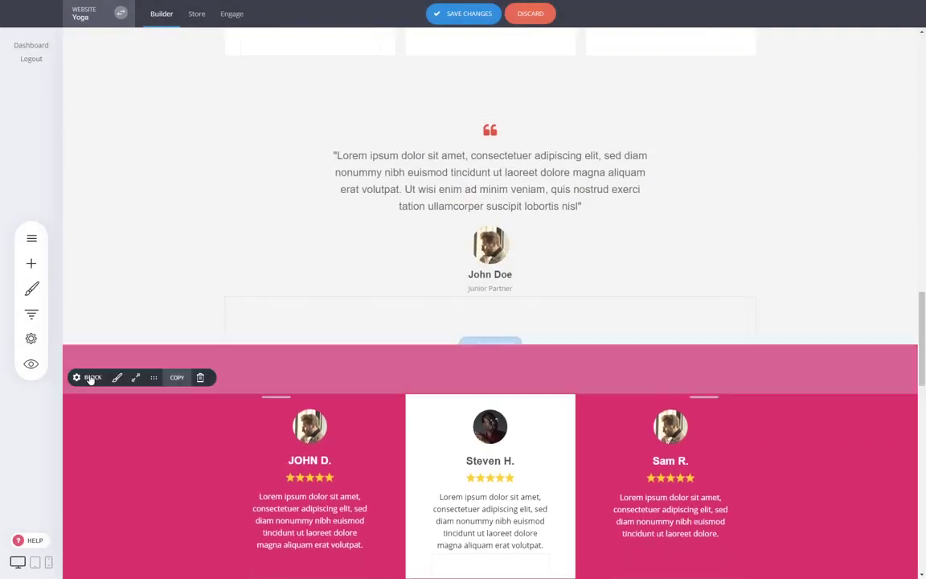
Step: Set the pink testimonials block's background to the red swatch from the Global Colors
click(91, 378)
click(141, 399)
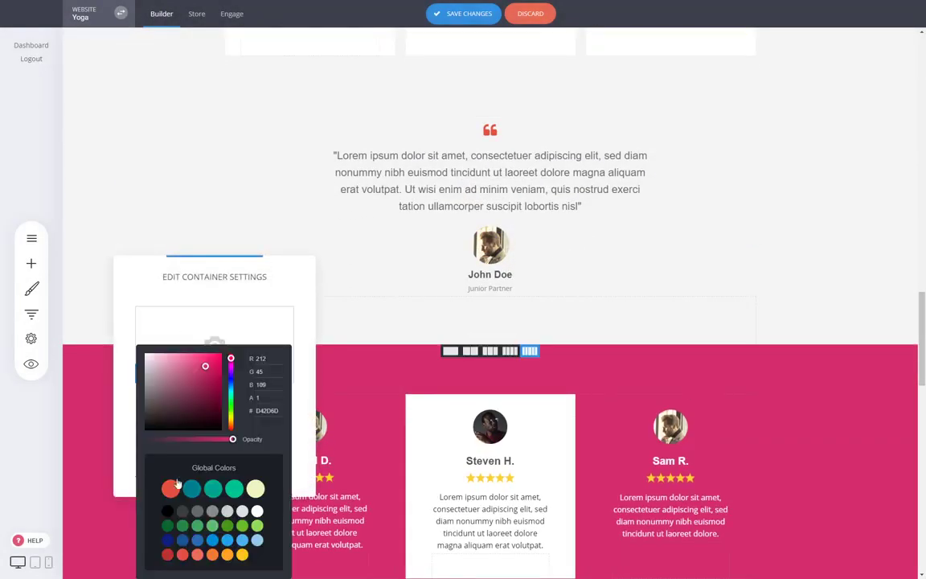
click(171, 488)
click(747, 366)
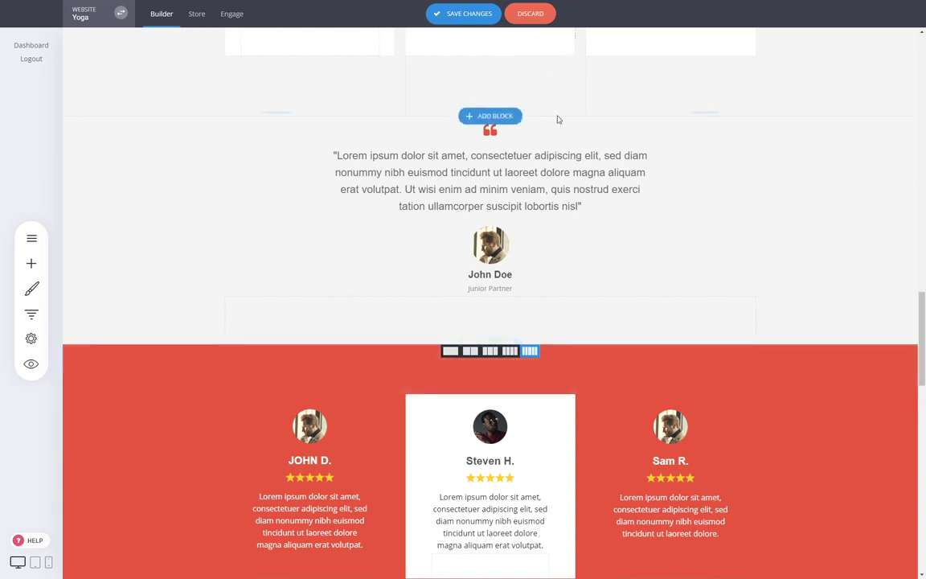
Step: Delete the red three-person testimonials block from the page and confirm the deletion
mouse_move(177, 381)
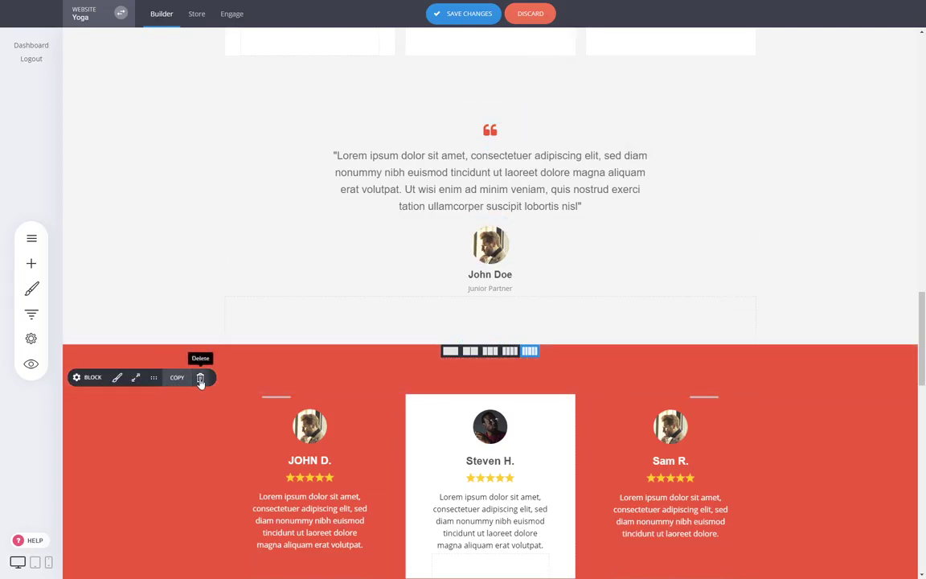
click(201, 321)
click(492, 249)
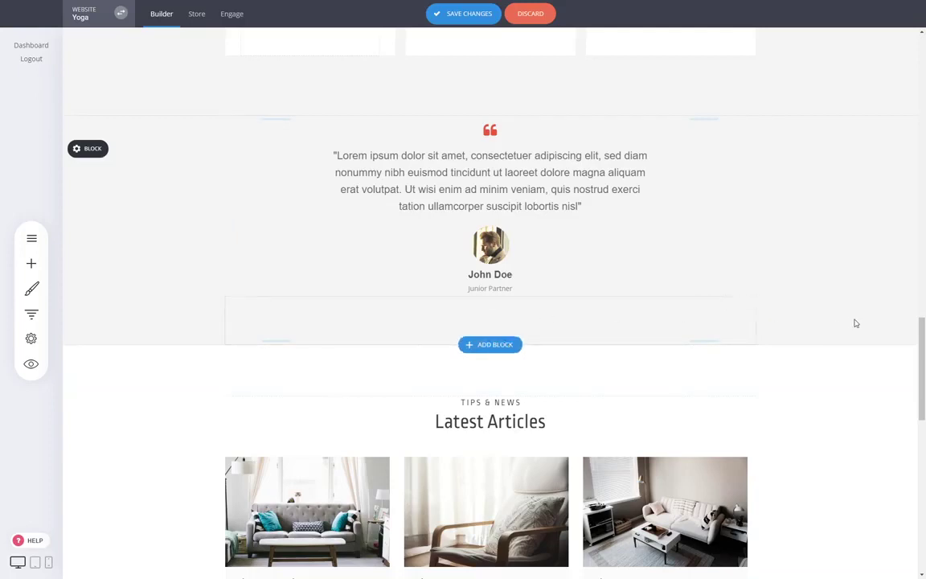
Step: View the widgets available for the header's navigation bar and close the widget list without adding one
scroll(756, 249, down, 3)
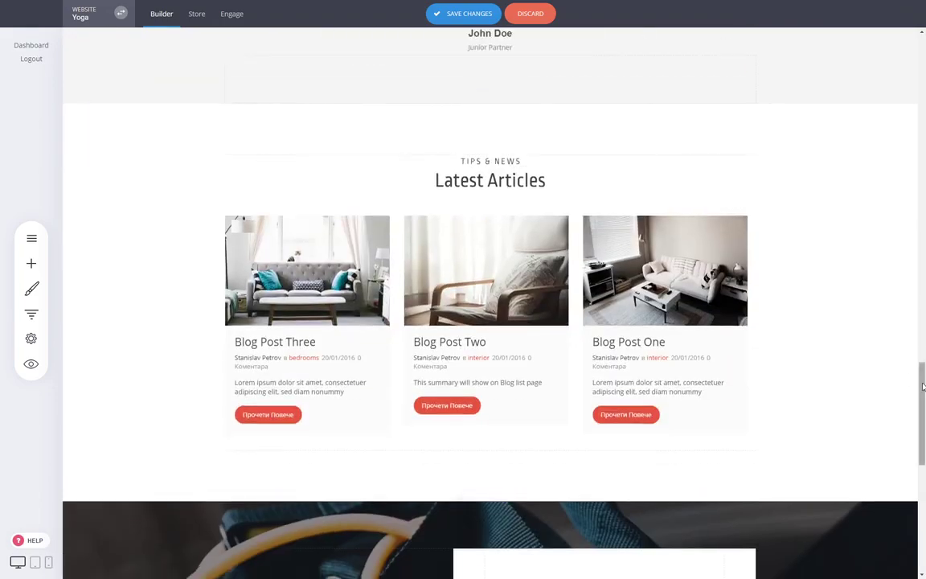
drag(923, 387, 923, 46)
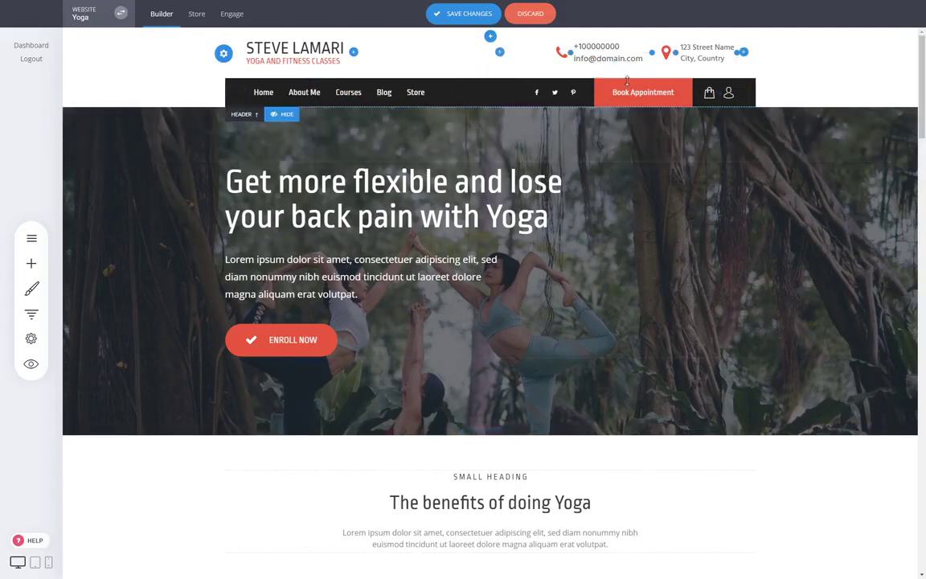
mouse_move(922, 88)
mouse_down()
mouse_move(922, 526)
mouse_move(922, 86)
mouse_up()
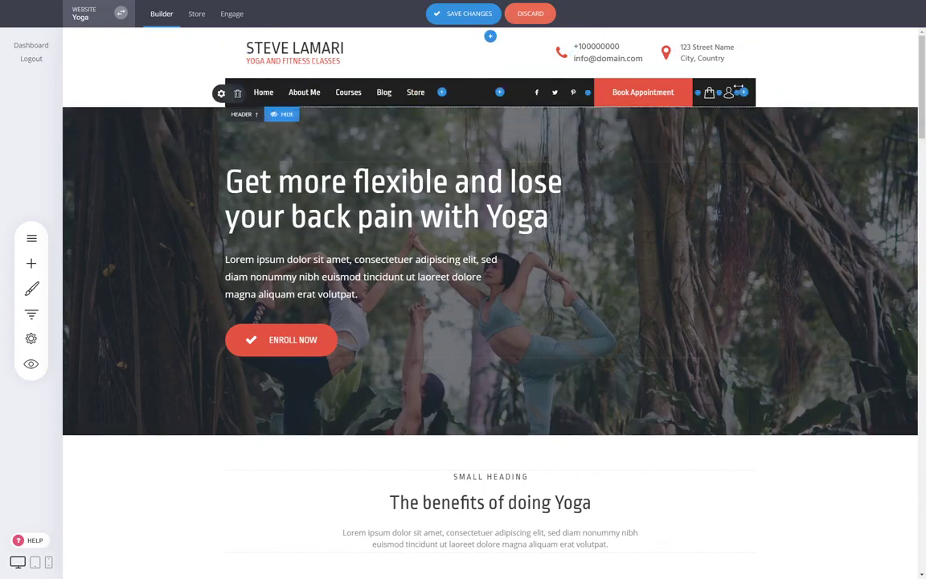
click(743, 92)
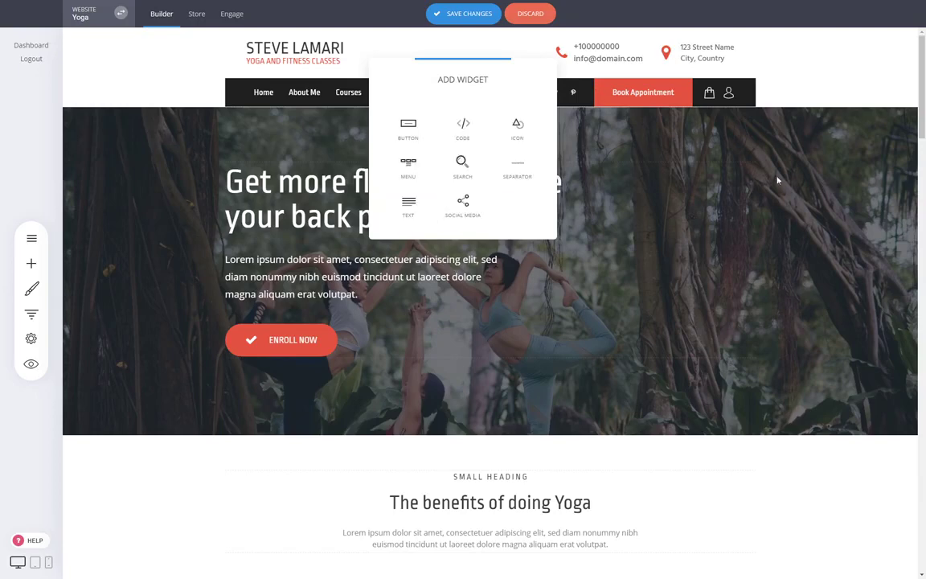
click(844, 177)
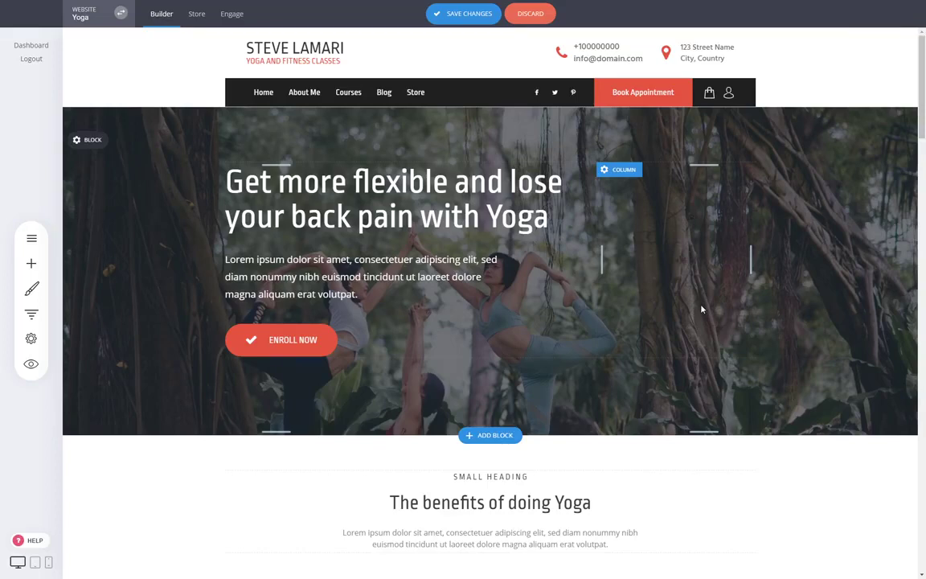
Step: Examine the home page's sections from the hero and benefits to the latest articles and appointment form, and return to the header
scroll(701, 310, down, 2)
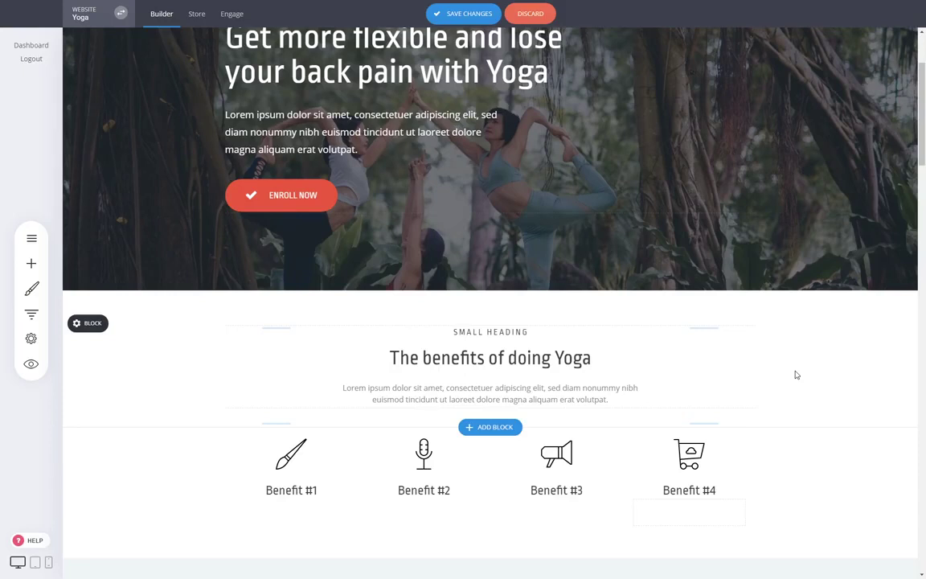
scroll(797, 374, down, 2)
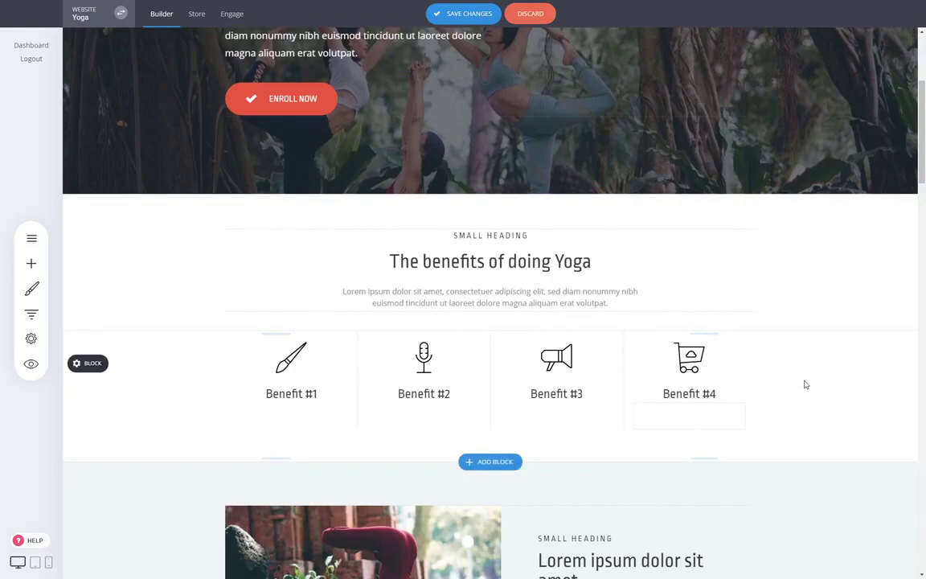
scroll(806, 385, up, 5)
scroll(807, 384, down, 6)
drag(924, 160, 924, 370)
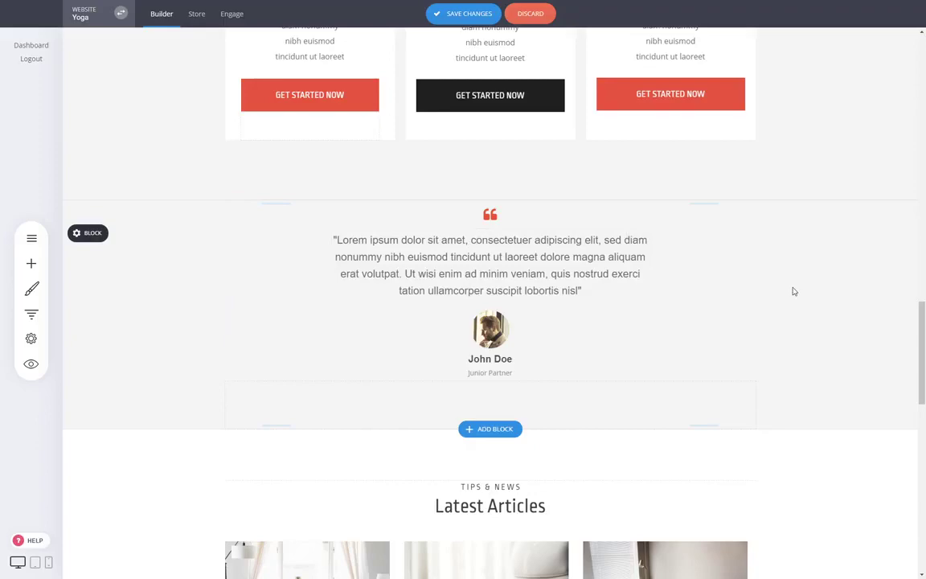
scroll(795, 291, down, 5)
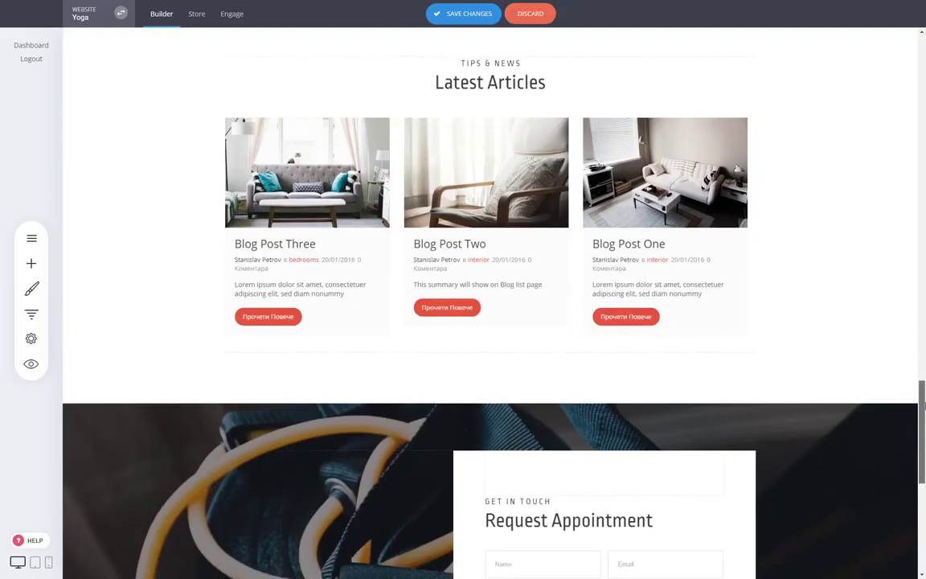
drag(924, 406, 924, 274)
drag(924, 331, 923, 116)
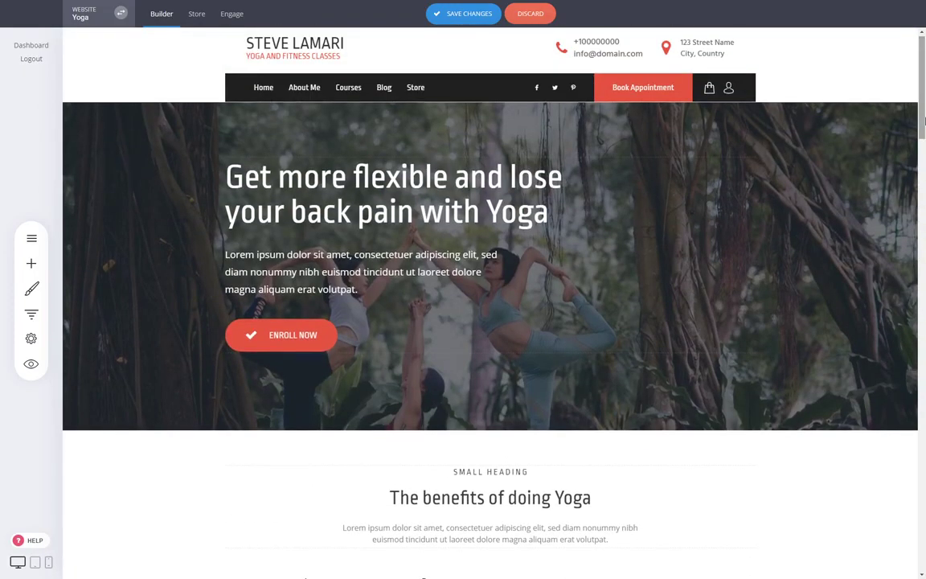